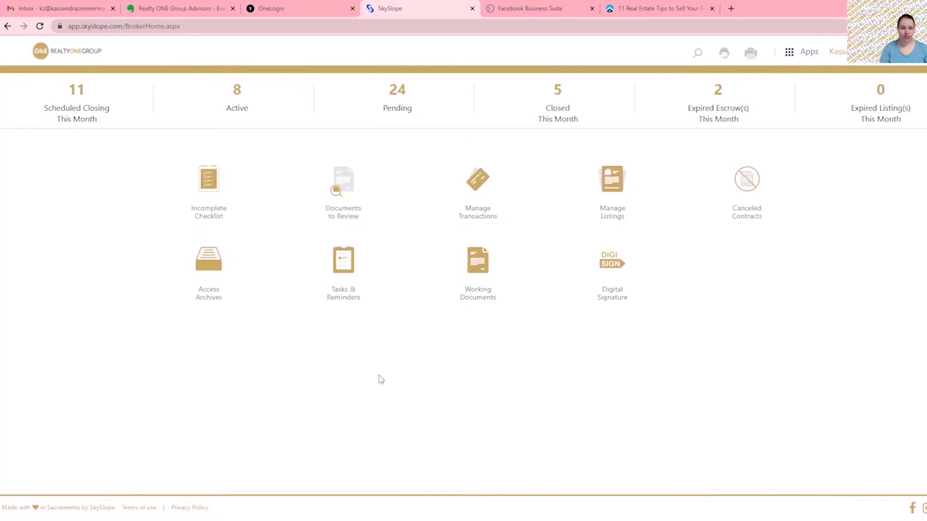
# Open Tasks & Reminders from the broker home page to list the property tasks.
pyautogui.click(344, 274)
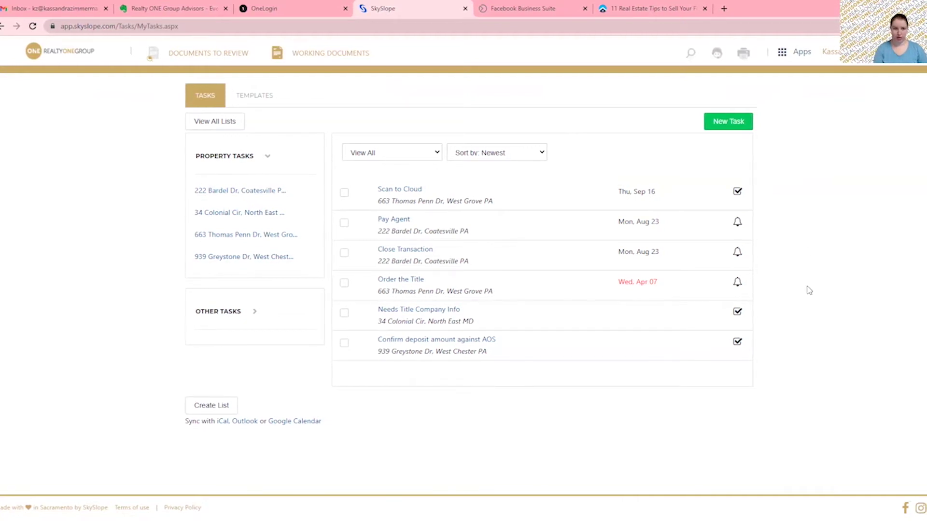
# Browse the Templates tab: view the shared Buyer Transaction template, then return to my Listing template.
pyautogui.click(255, 99)
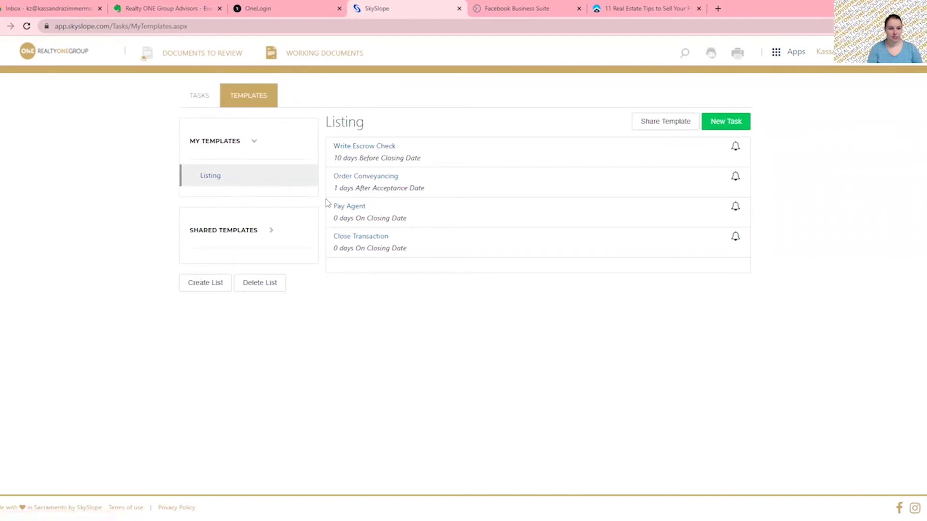
pyautogui.click(269, 232)
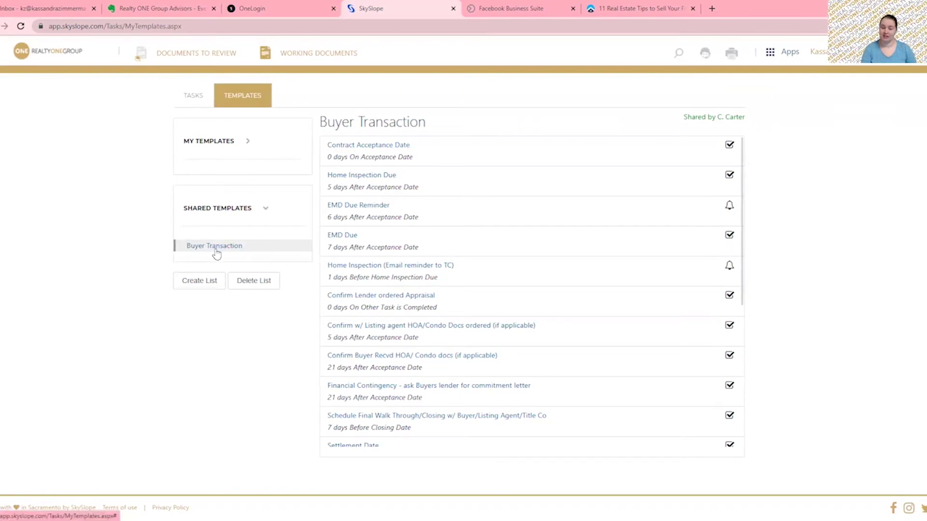
pyautogui.click(246, 143)
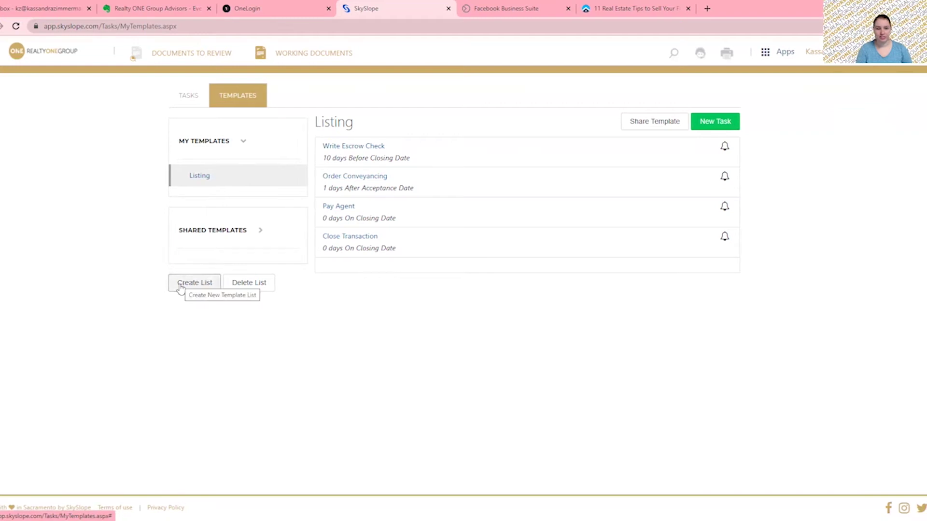
# Create and save a new template list named 'Agent Purchase'.
pyautogui.click(180, 287)
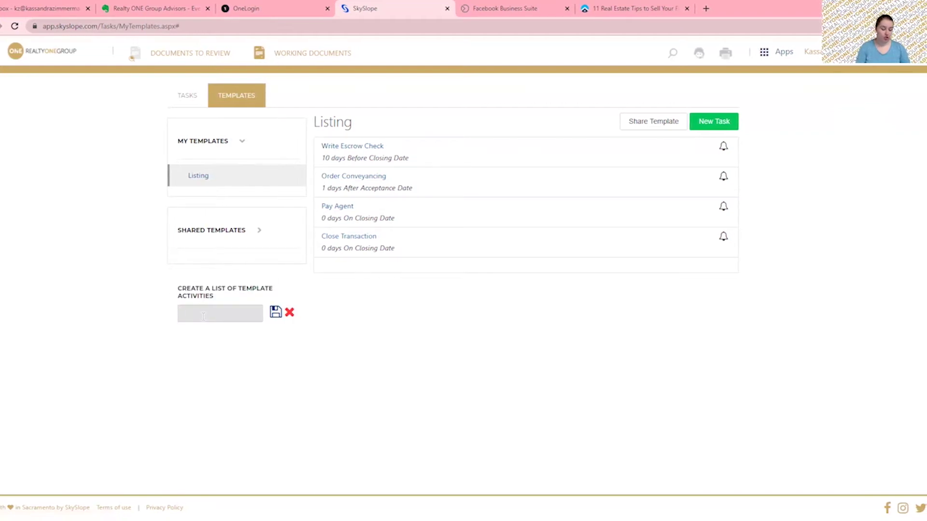
pyautogui.write('Purchase')
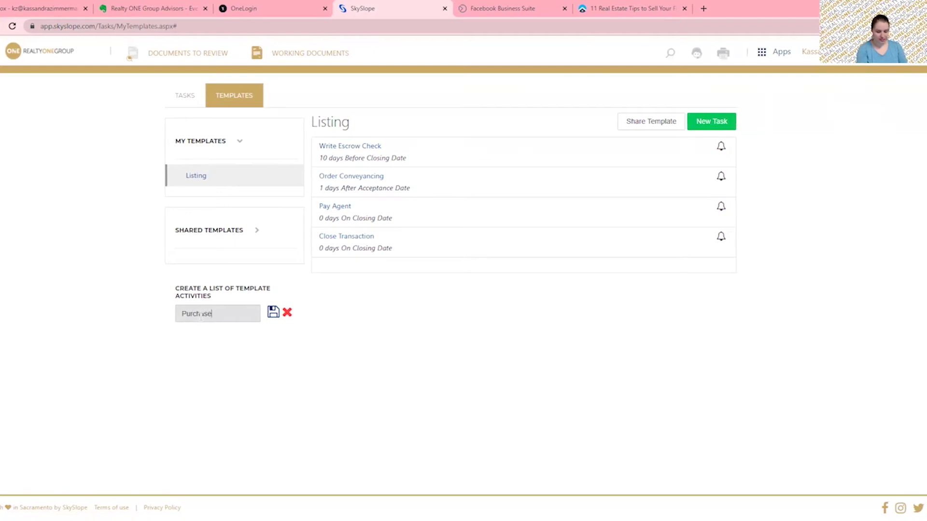
pyautogui.write('Agent')
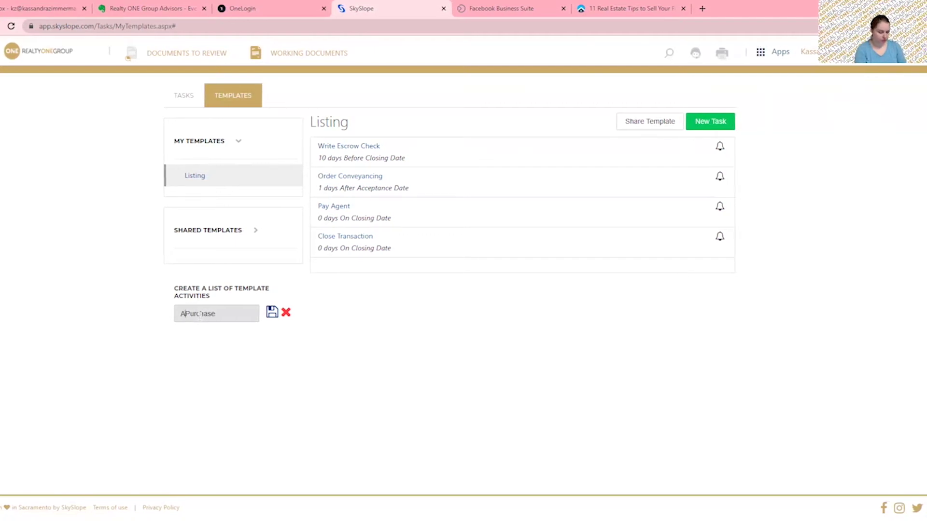
pyautogui.click(271, 312)
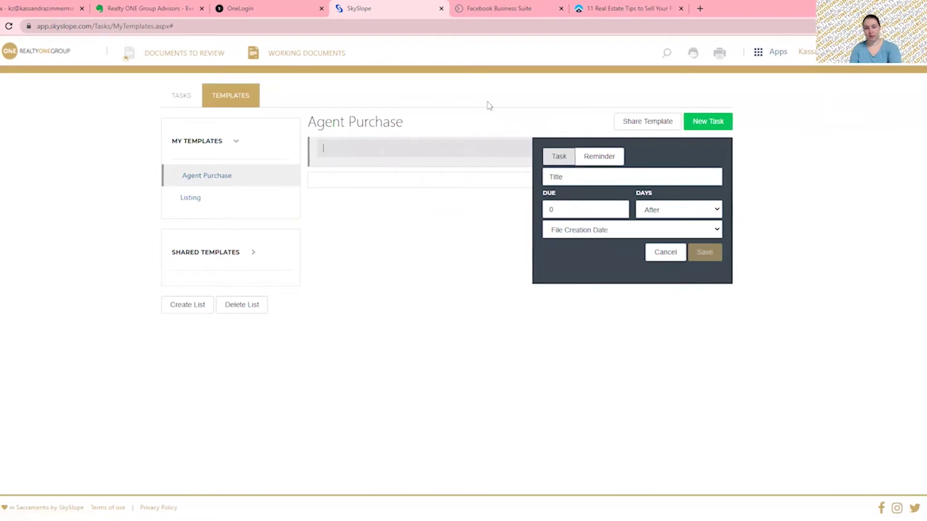
# Save an 'Inspection' task to Agent Purchase, due 10 Days After Acceptance Date.
pyautogui.click(614, 176)
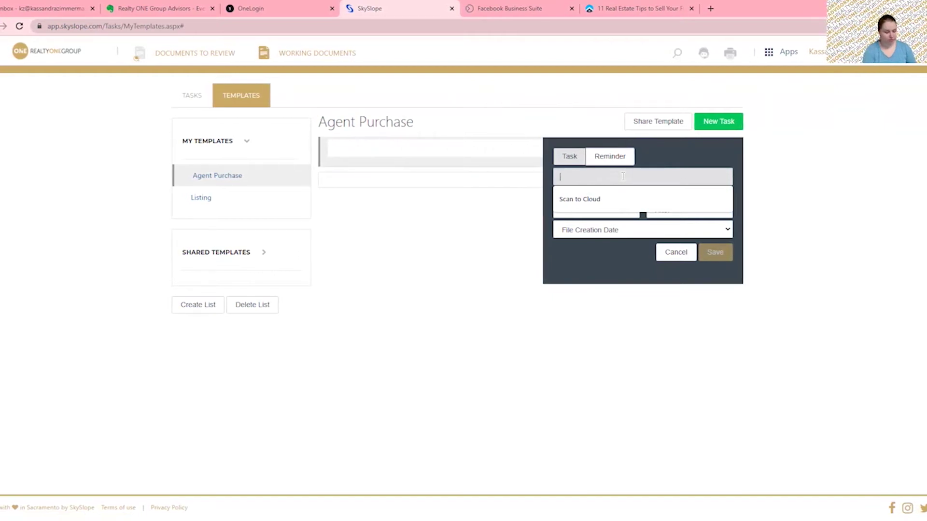
pyautogui.write('Inspection')
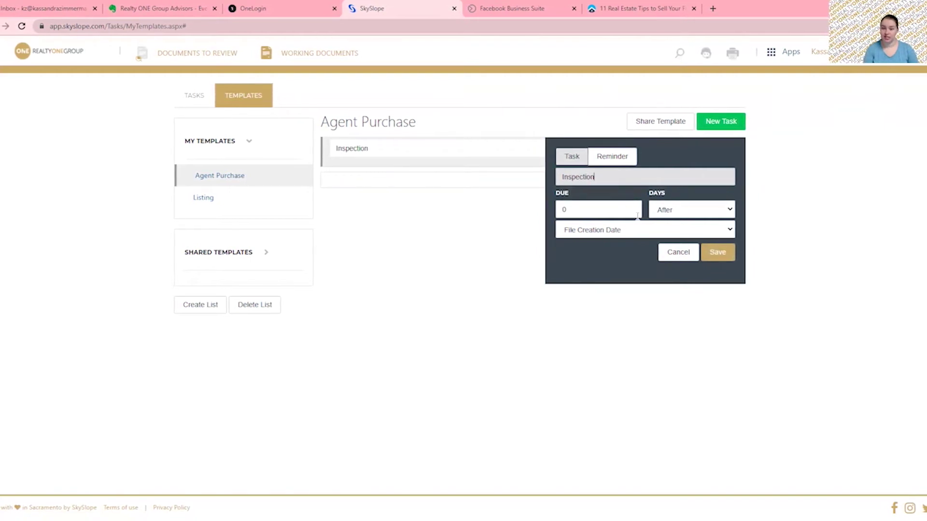
pyautogui.click(609, 211)
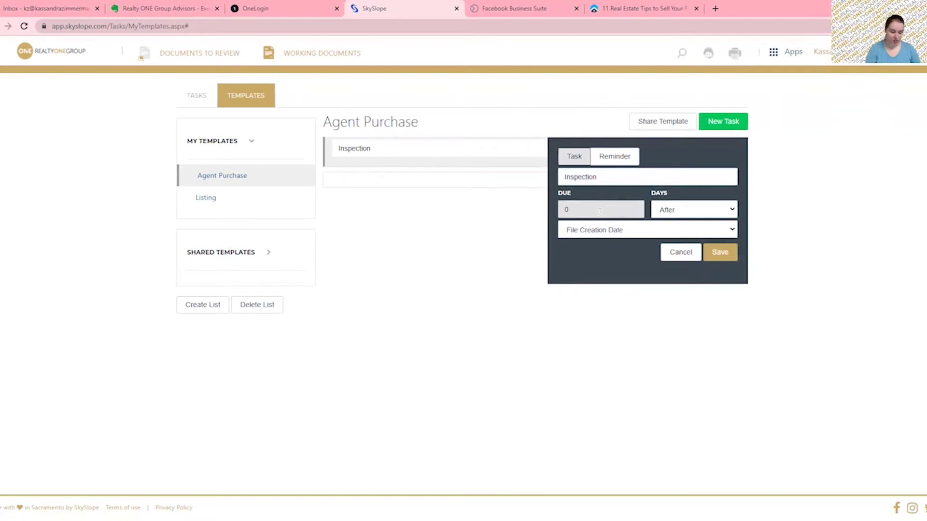
pyautogui.press('BackSpace')
pyautogui.write('10')
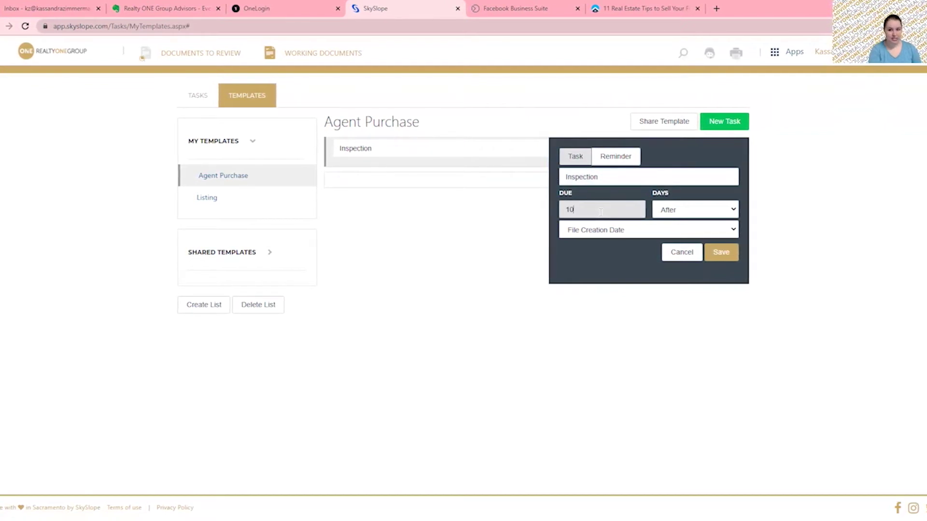
pyautogui.click(674, 212)
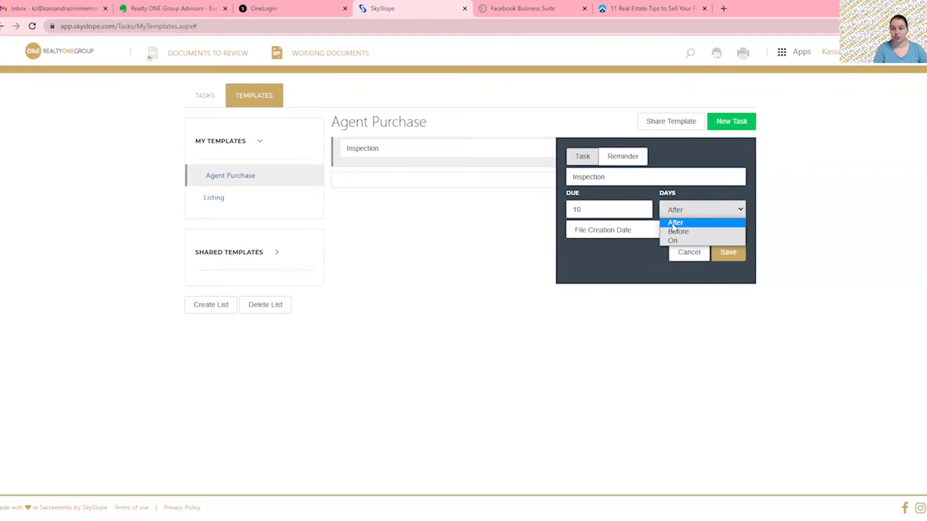
pyautogui.click(674, 223)
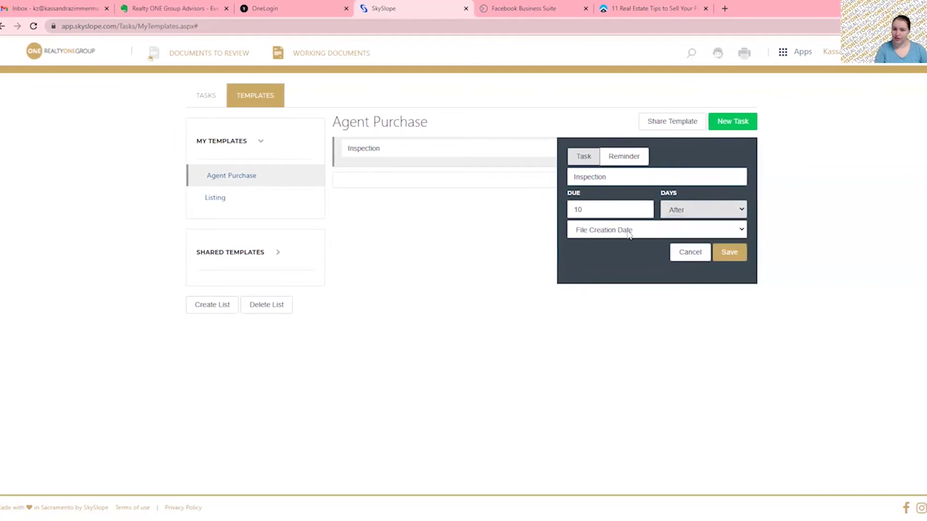
pyautogui.click(629, 232)
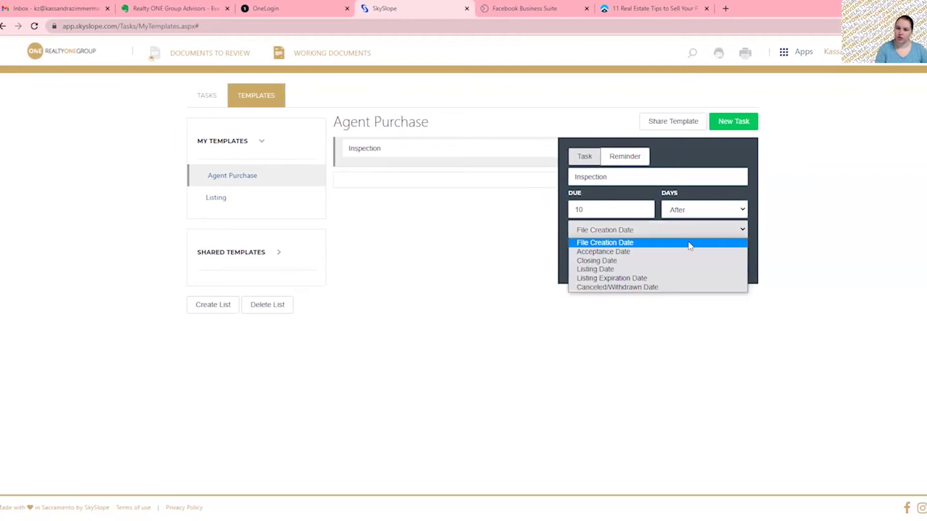
pyautogui.click(609, 252)
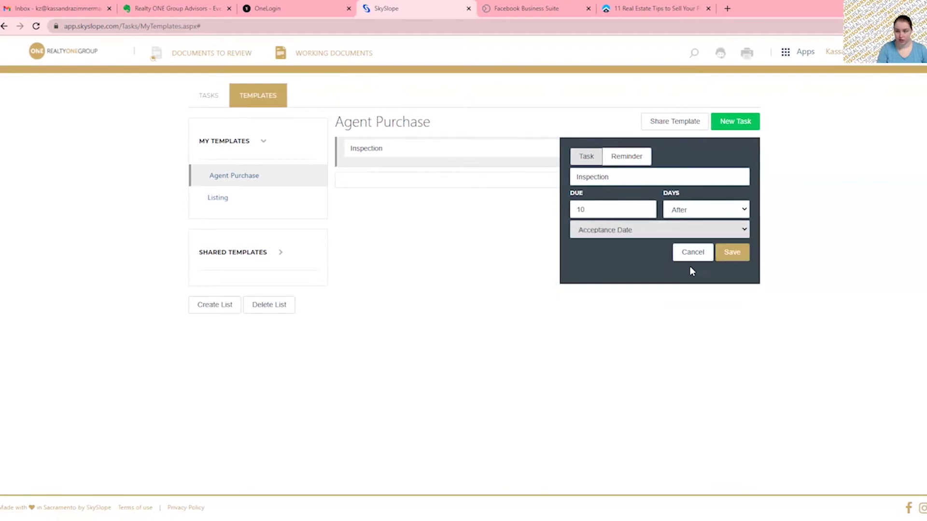
pyautogui.click(737, 255)
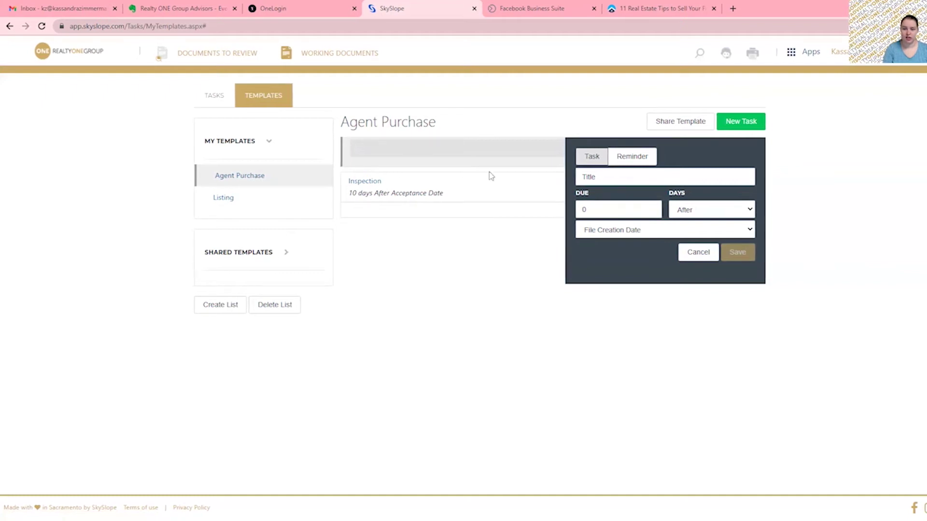
# Make the new task an e-mail reminder titled Additional Deposit Check, due after Acceptance Date.
pyautogui.click(655, 157)
pyautogui.click(619, 176)
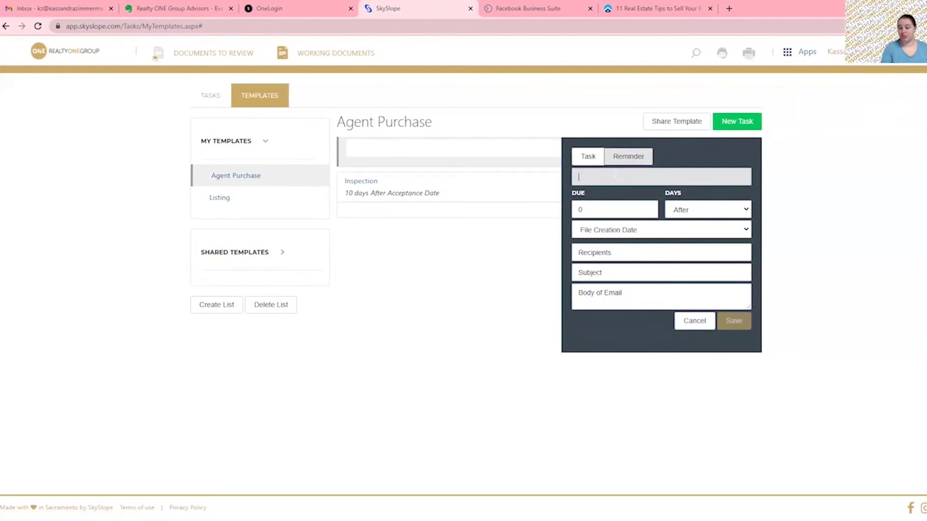
pyautogui.click(583, 256)
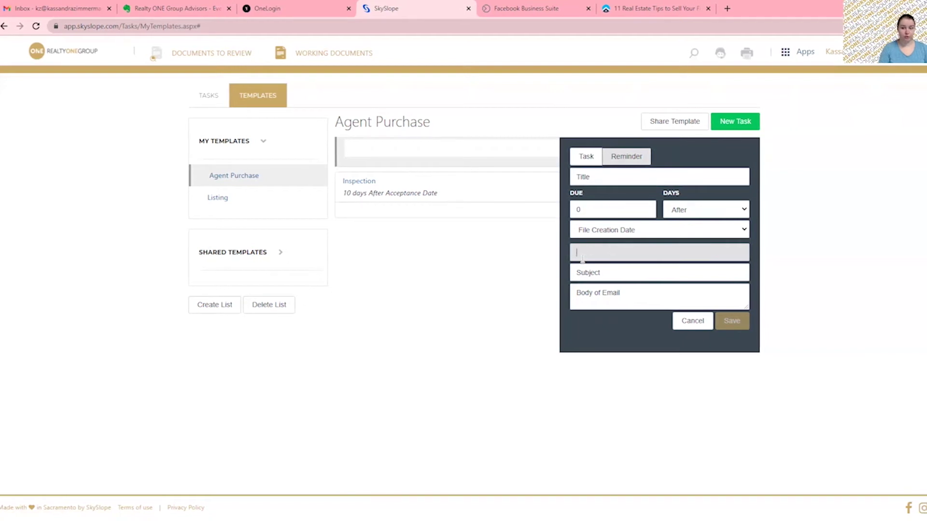
pyautogui.click(590, 274)
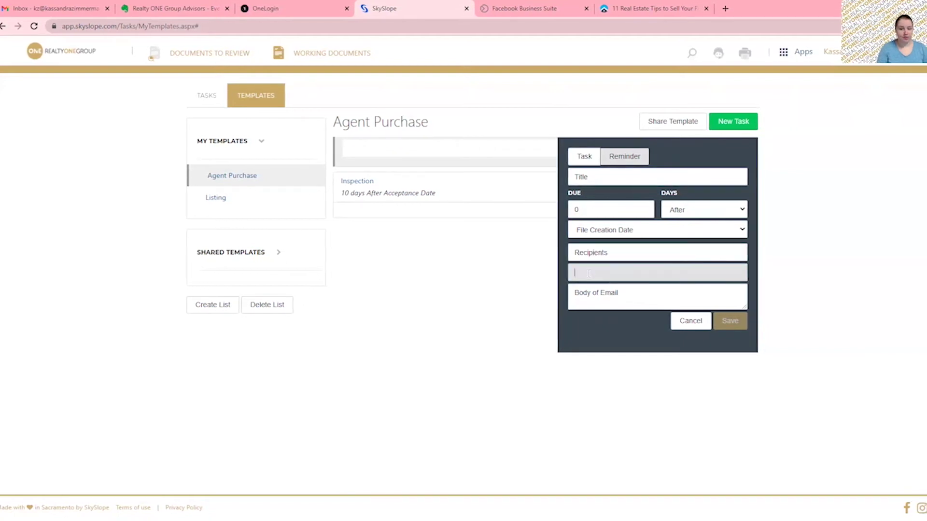
pyautogui.click(585, 297)
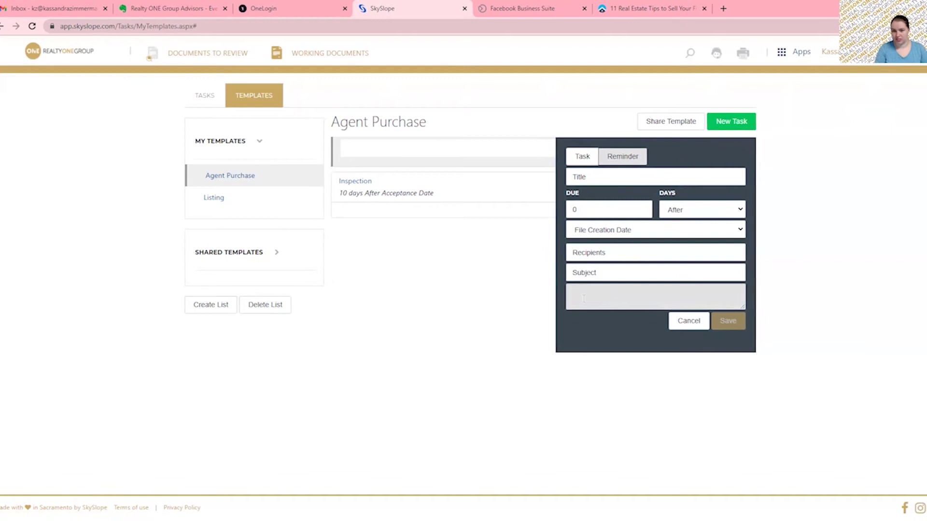
pyautogui.click(608, 177)
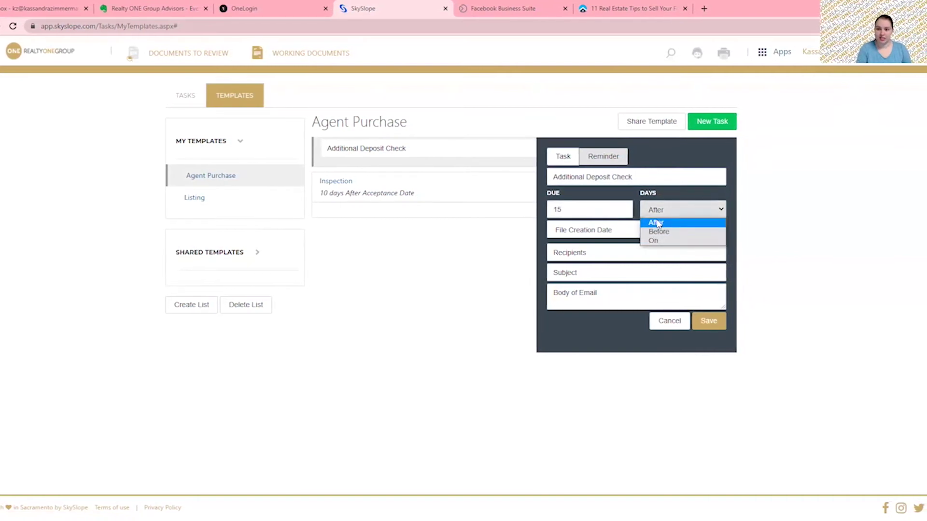
pyautogui.click(611, 234)
pyautogui.click(597, 252)
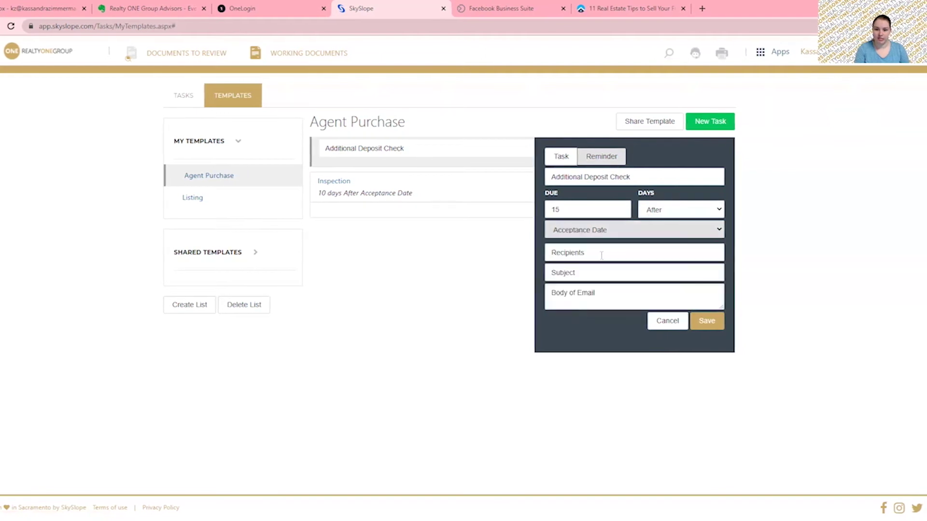
# Enter the reminder's recipient e-mail address and the body text 'It's DUE!'.
pyautogui.click(600, 253)
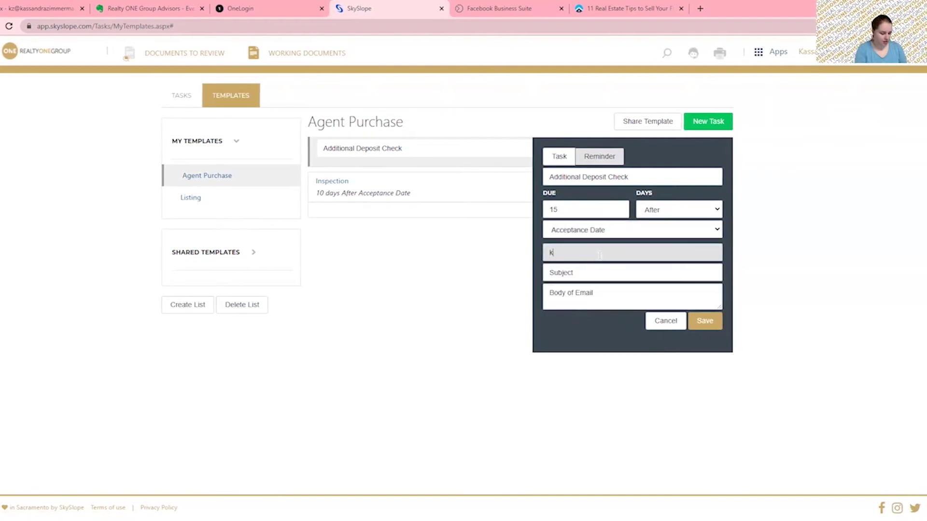
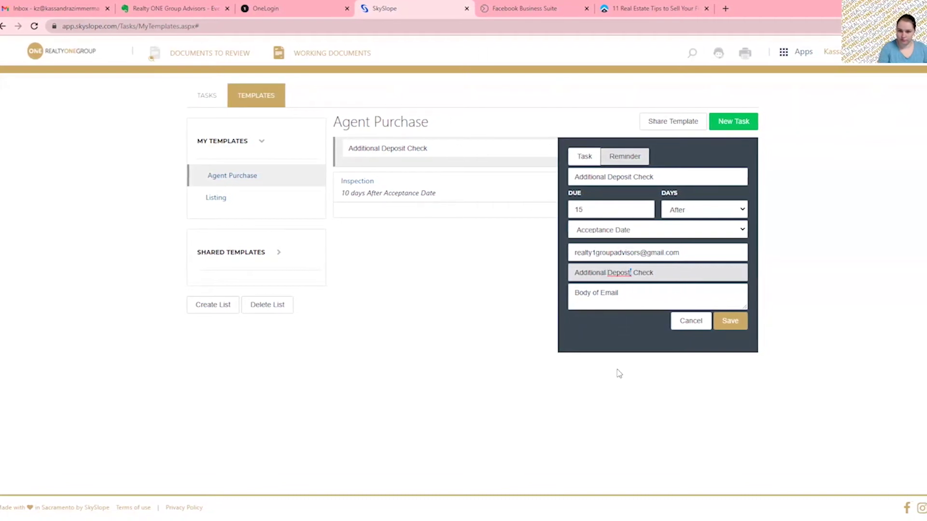
pyautogui.click(686, 288)
pyautogui.write("It's DUE!")
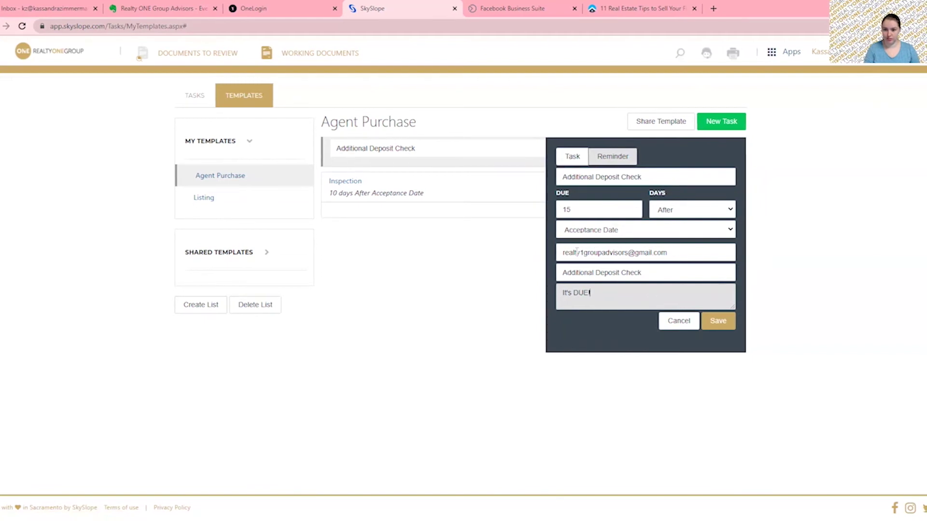
pyautogui.click(676, 257)
pyautogui.write(',')
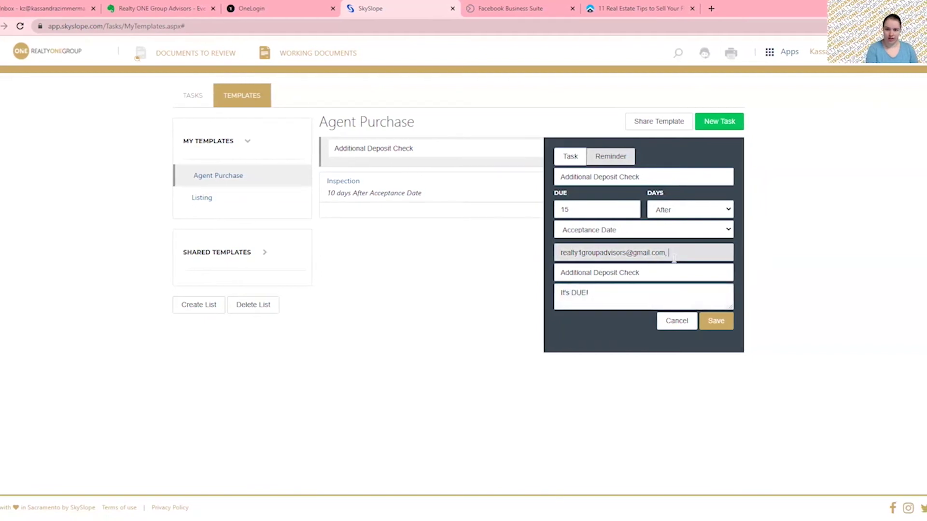
pyautogui.press('BackSpace')
pyautogui.press('BackSpace')
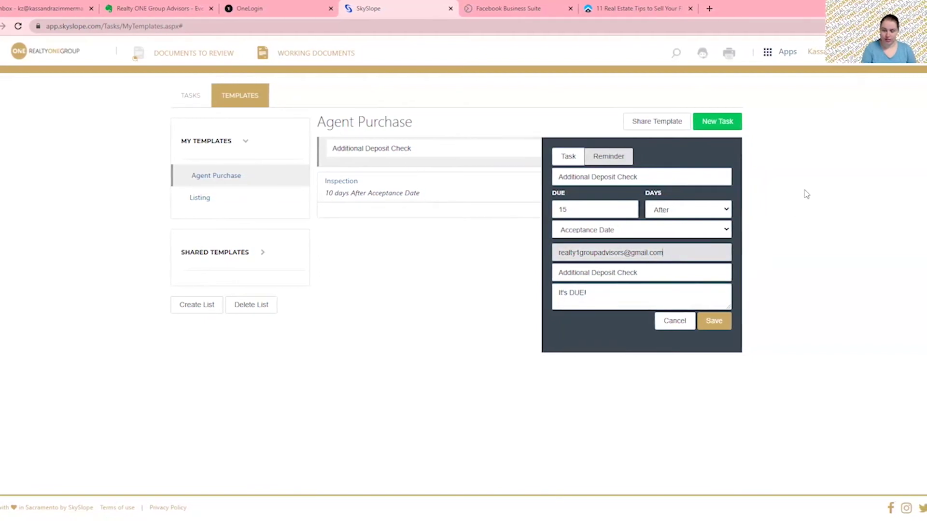
pyautogui.click(669, 157)
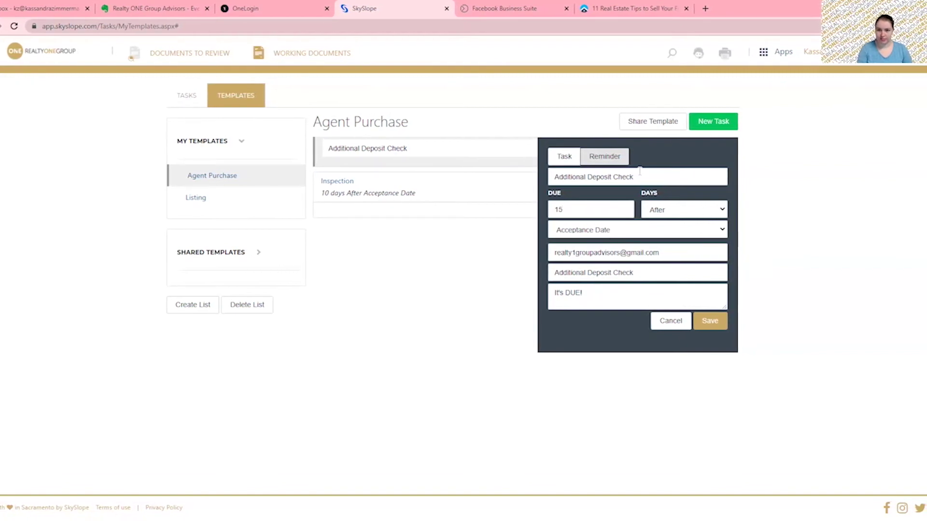
pyautogui.moveTo(554, 177); pyautogui.dragTo(645, 179)
pyautogui.click(677, 155)
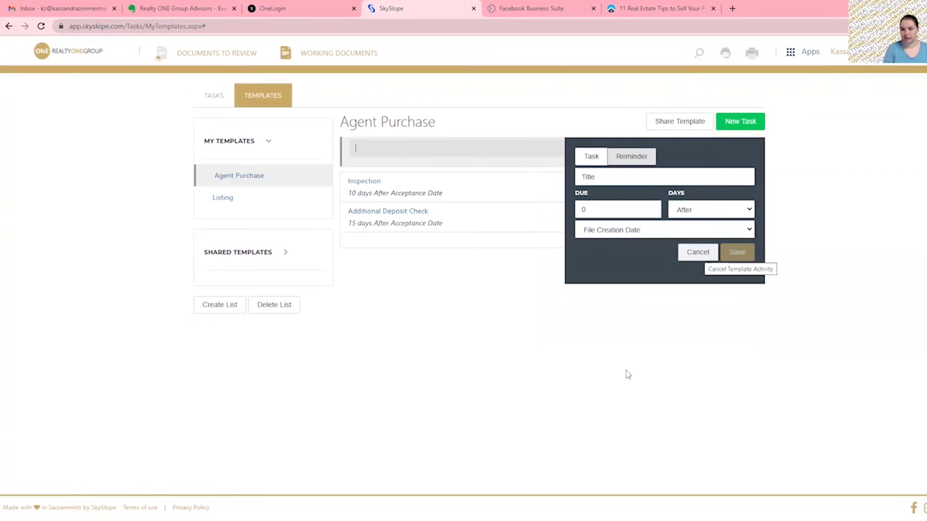
# Cancel the blank task form and go back to the Realty ONE Group home dashboard.
pyautogui.click(694, 255)
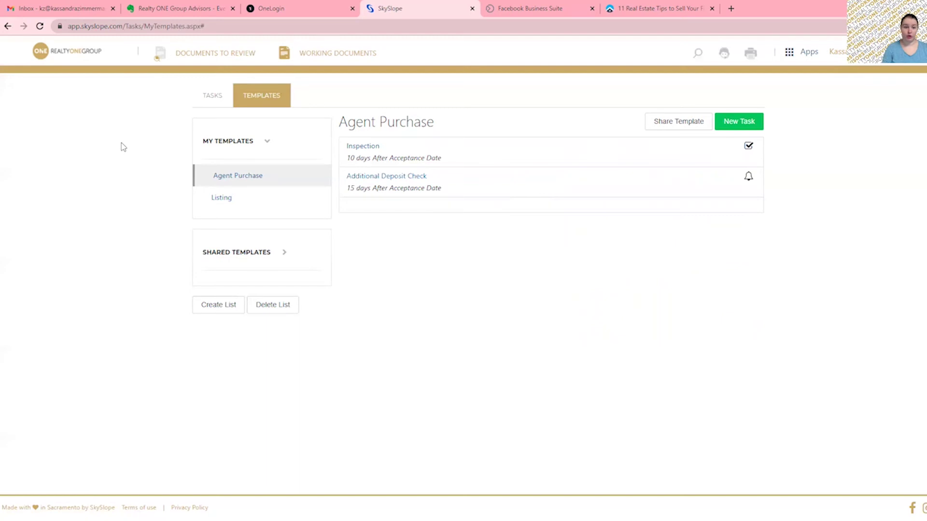
pyautogui.click(68, 54)
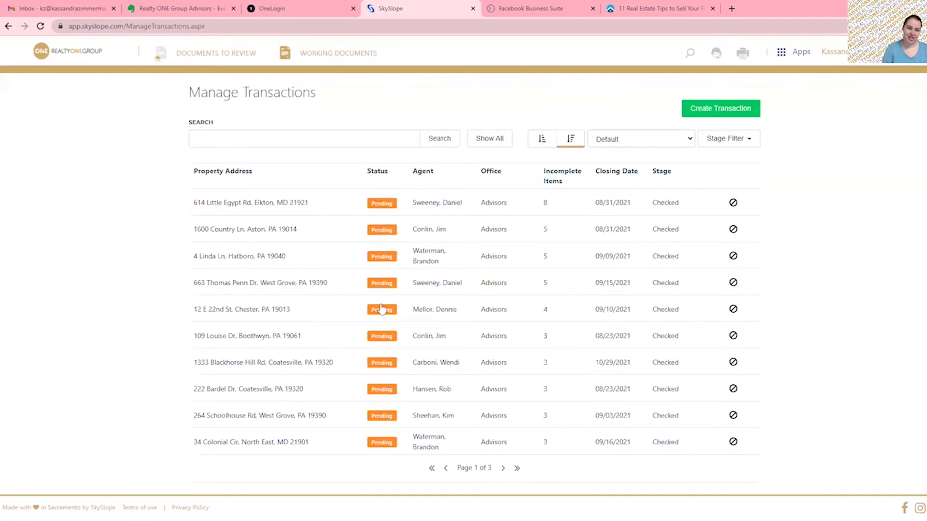
pyautogui.click(286, 260)
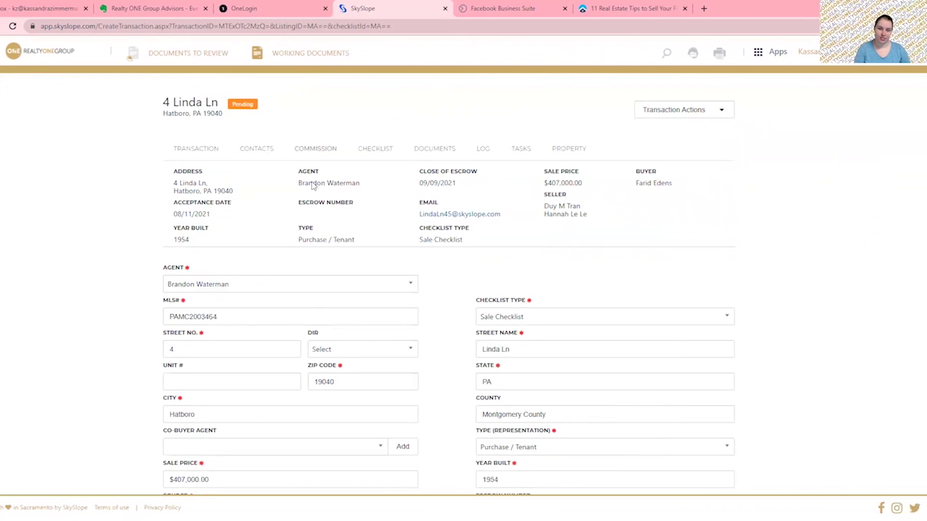
pyautogui.click(517, 149)
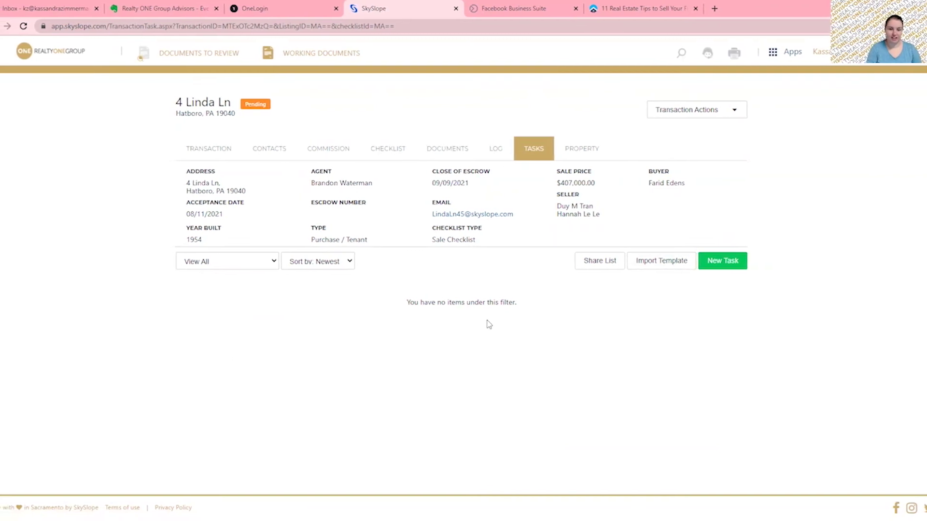
pyautogui.click(666, 269)
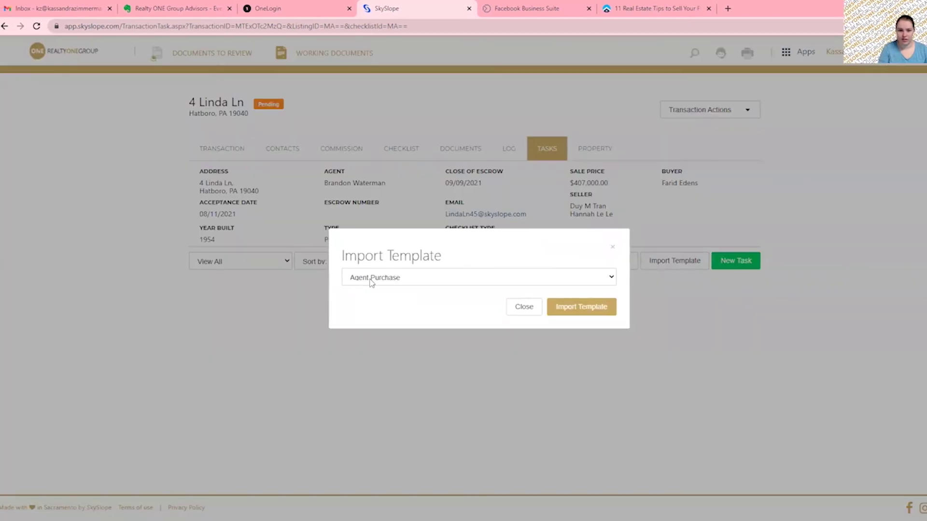
pyautogui.click(427, 282)
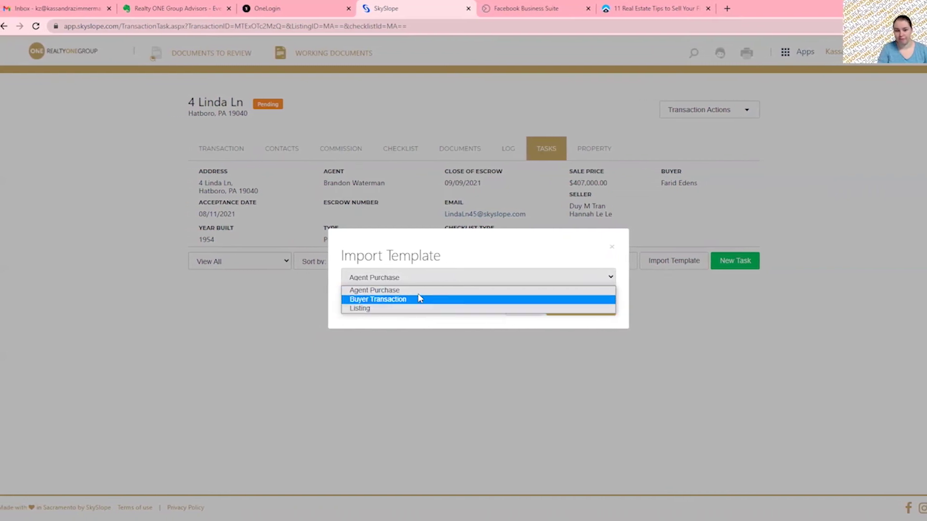
pyautogui.click(374, 290)
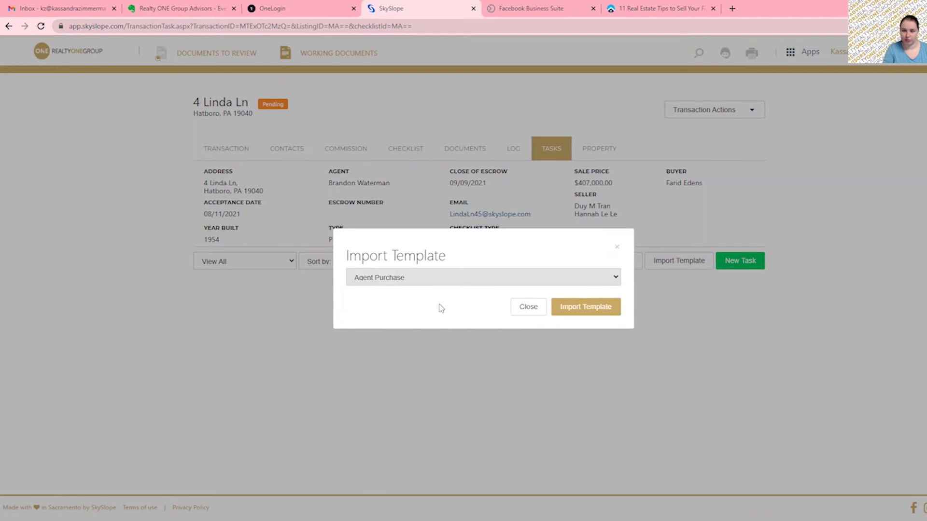
pyautogui.click(576, 311)
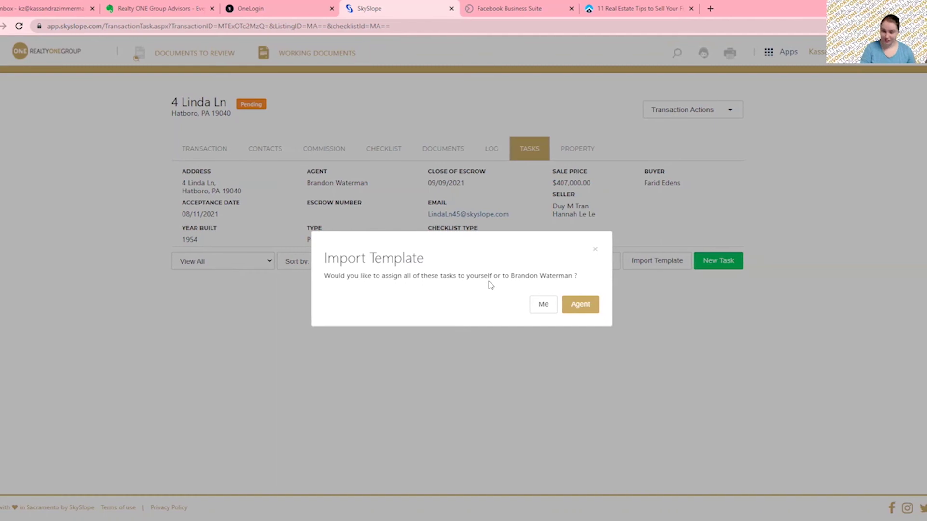
pyautogui.click(534, 304)
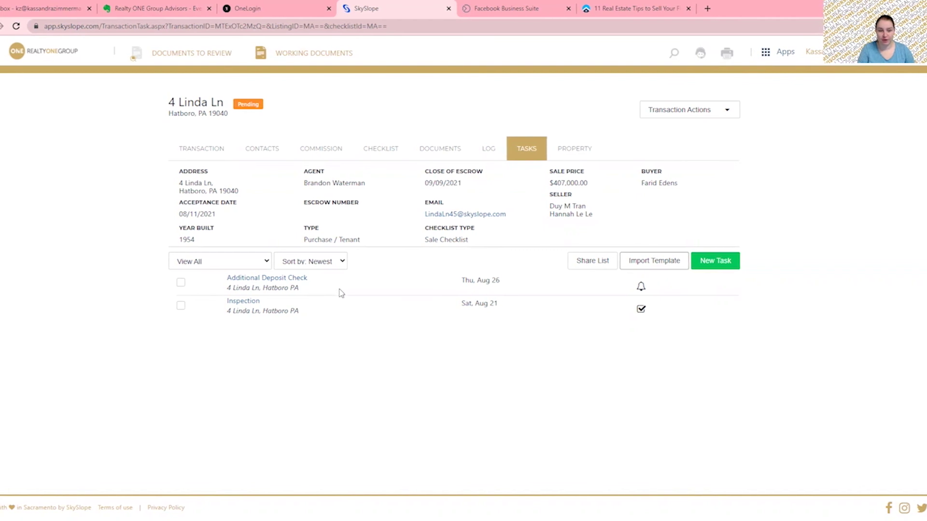
# Review the Additional Deposit Check reminder details, cancel, then open Tasks & Reminders for all properties.
pyautogui.moveTo(263, 296); pyautogui.dragTo(303, 292)
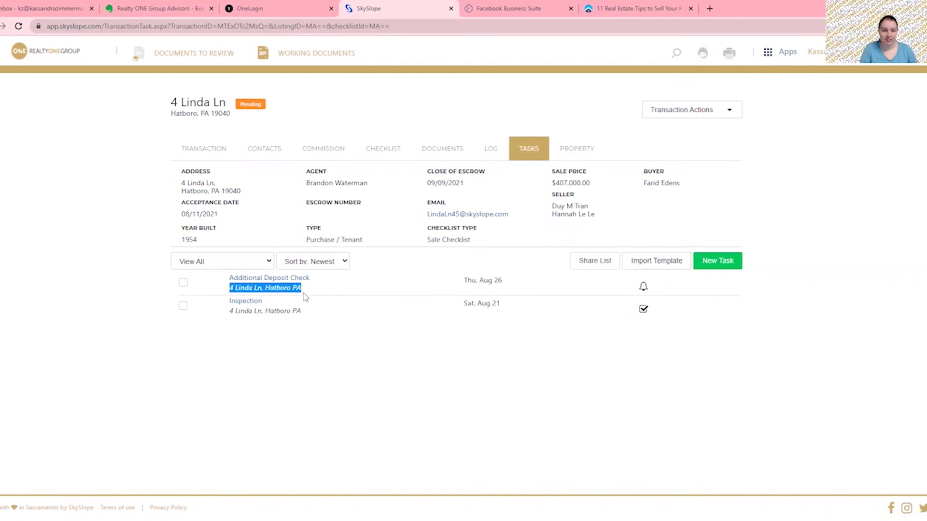
pyautogui.click(347, 285)
pyautogui.scroll(-1, 768, 382)
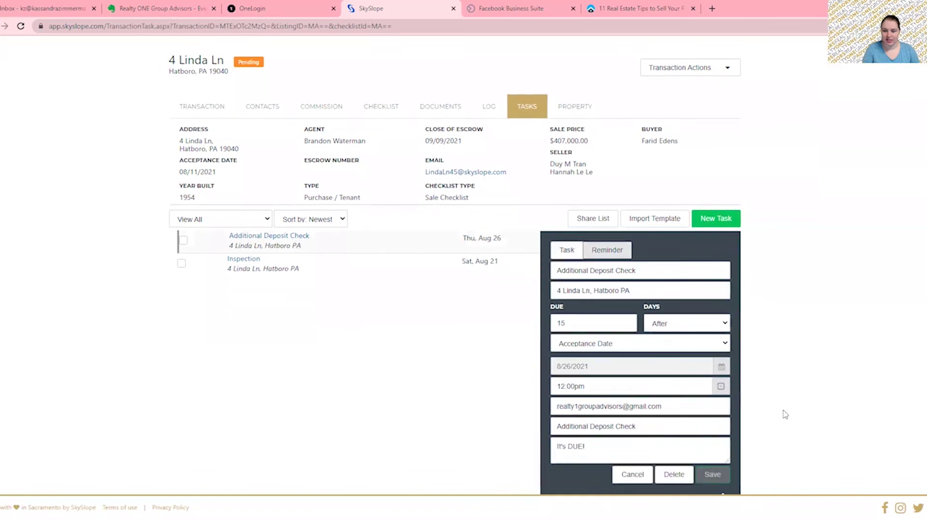
pyautogui.click(636, 464)
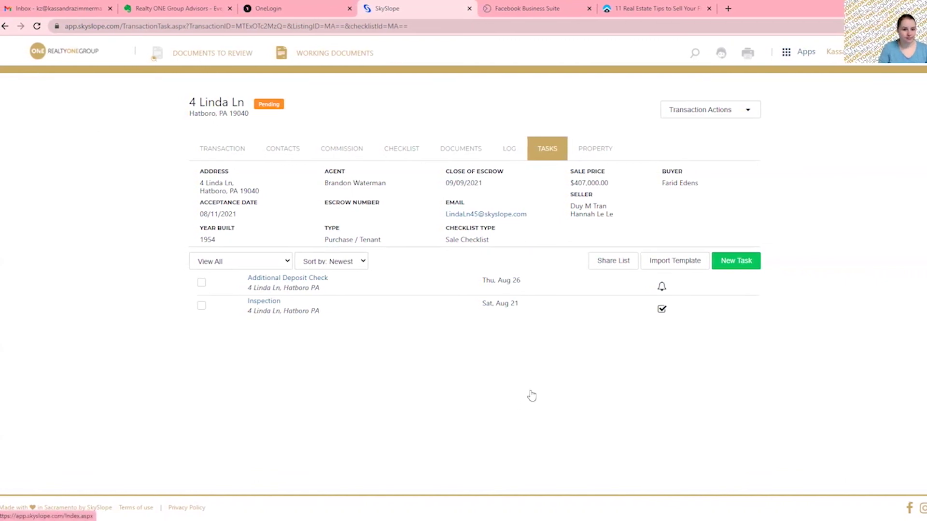
pyautogui.click(345, 268)
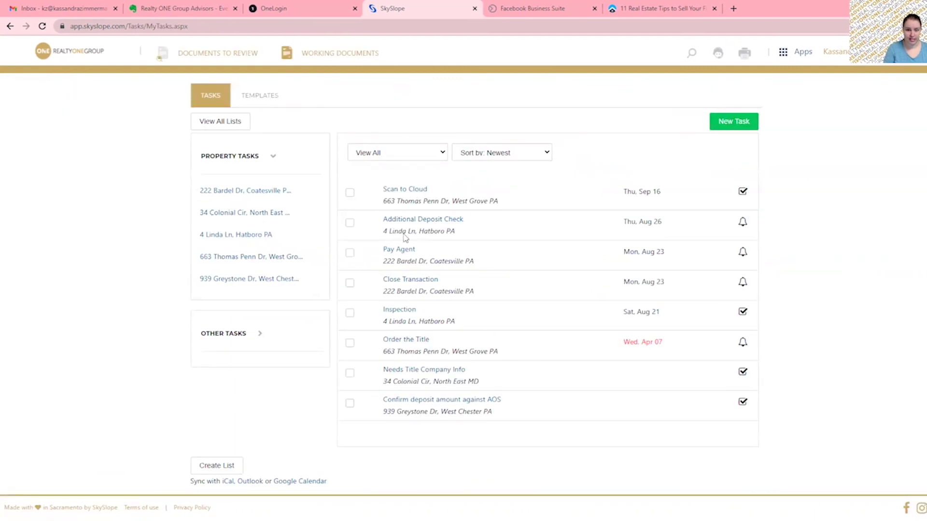
pyautogui.click(237, 235)
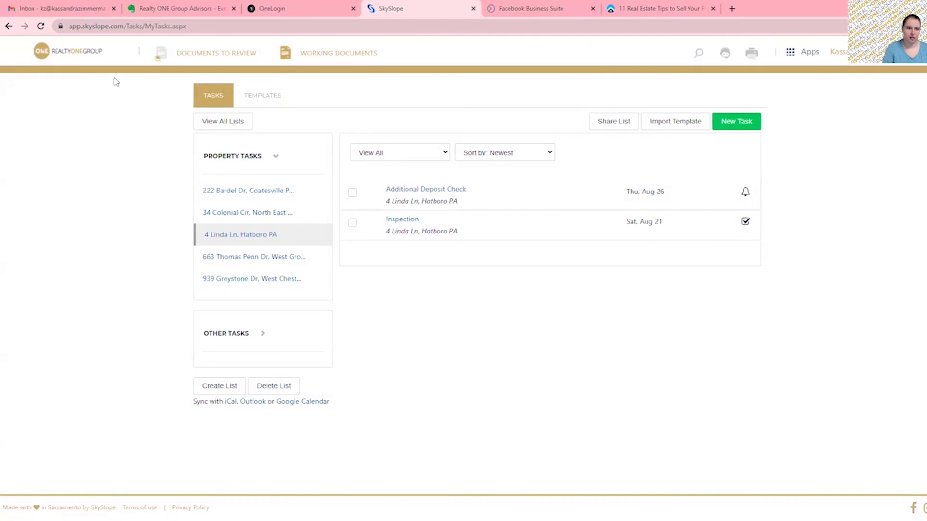
pyautogui.click(78, 54)
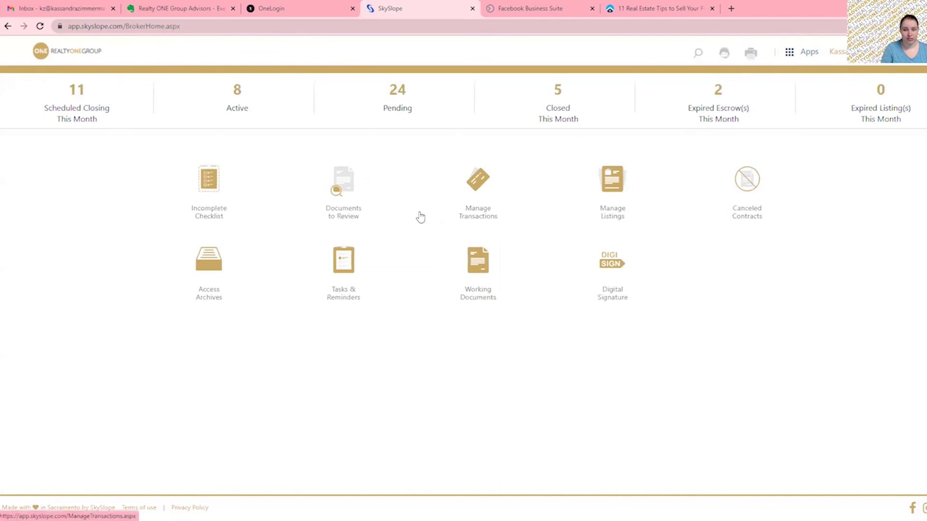